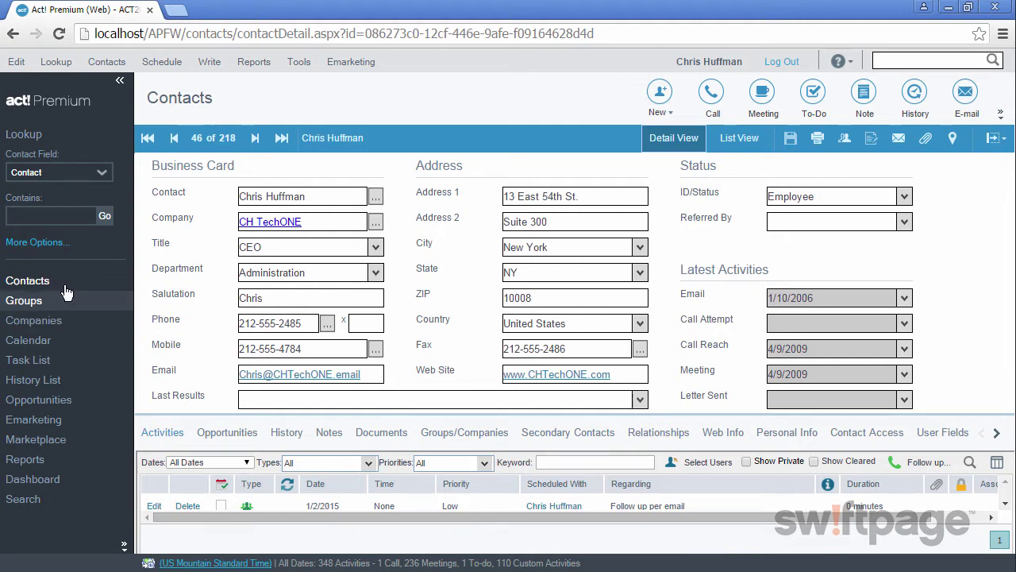
- Look up all contacts and show them in list view
left_click(62, 64)
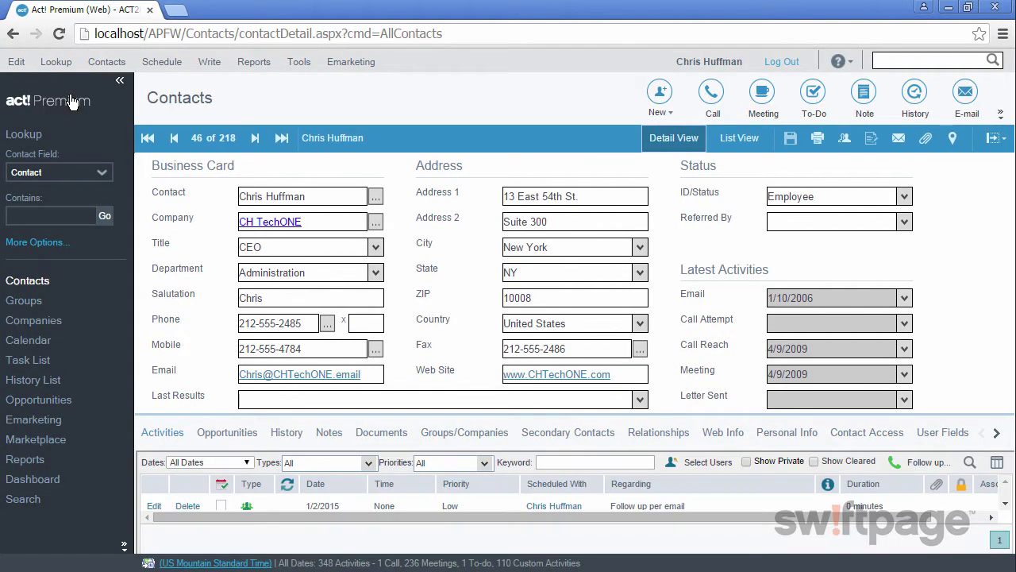
left_click(734, 141)
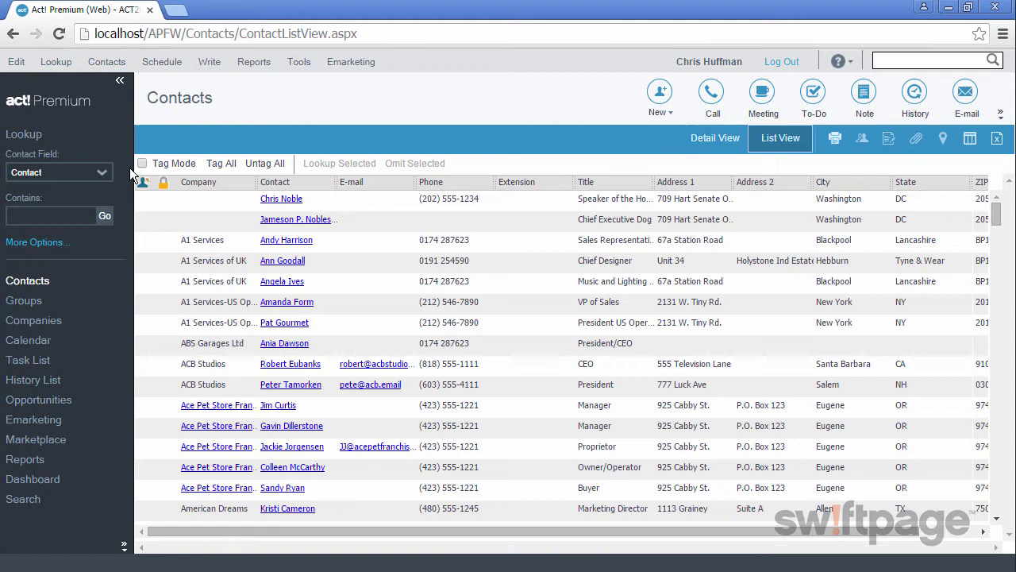
- Look up contacts whose Create Date contains 11/20/2015 using the quick lookup fields
left_click(102, 175)
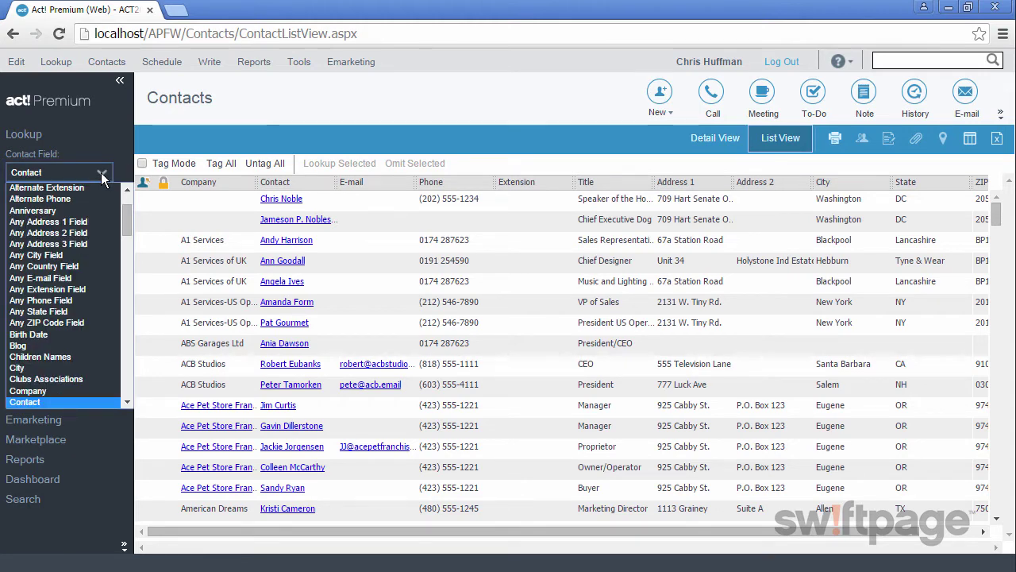
scroll(128, 227, "down", 2)
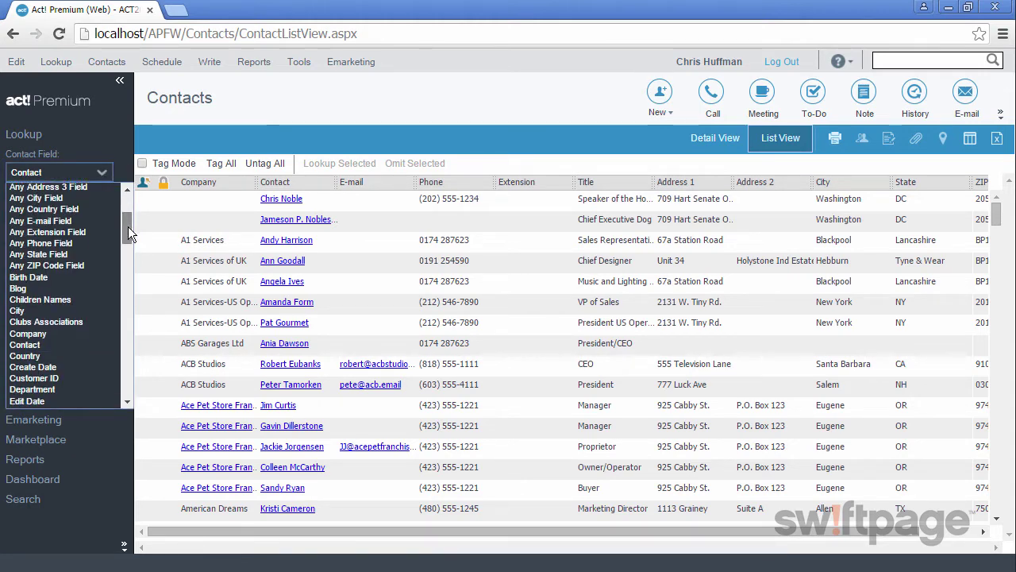
left_click(64, 362)
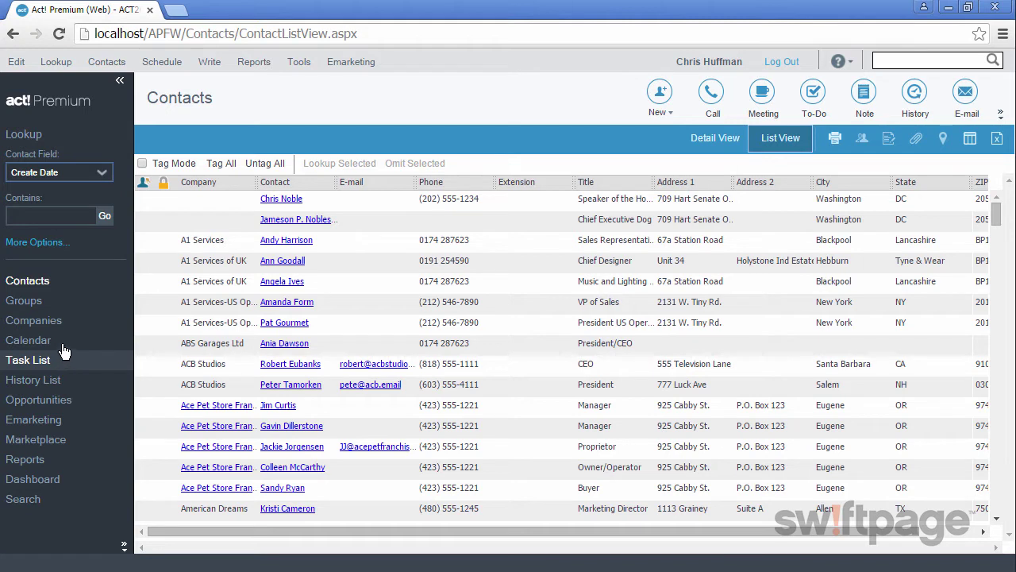
left_click(65, 216)
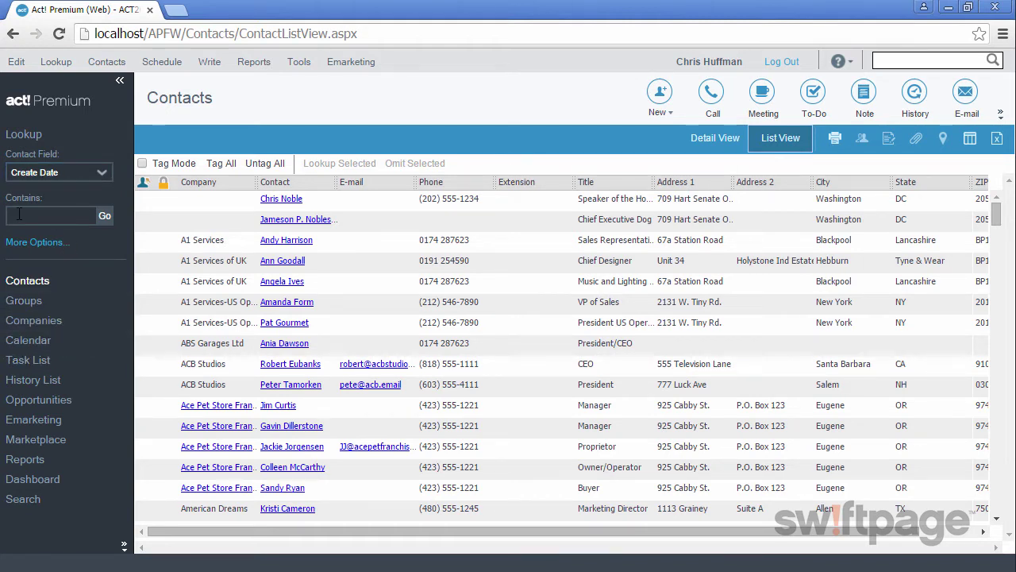
type("11/20/2015")
key("Return")
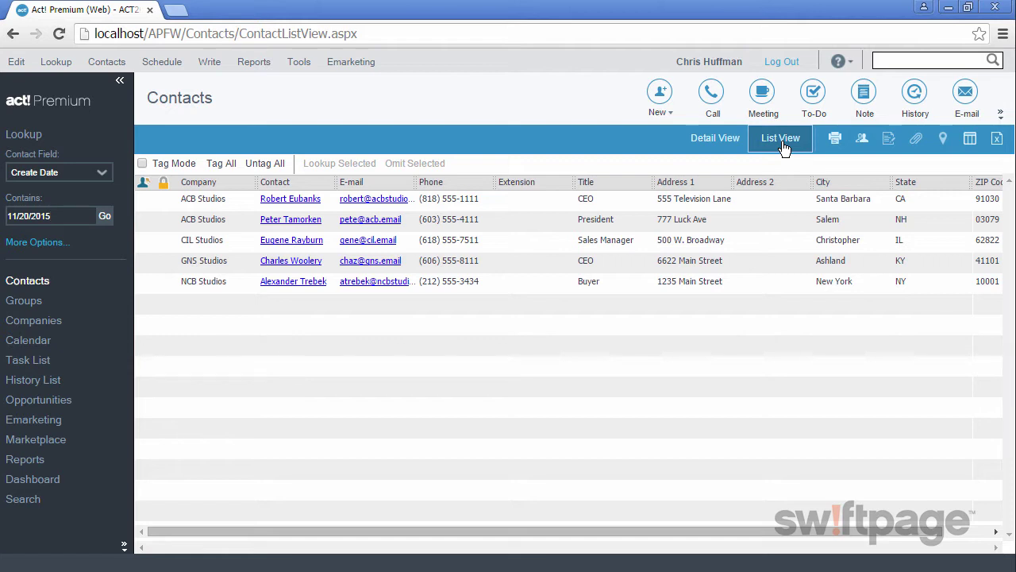
- Use the lookup's additional options to find contacts whose Create Date is Within Last [days] 30
left_click(28, 249)
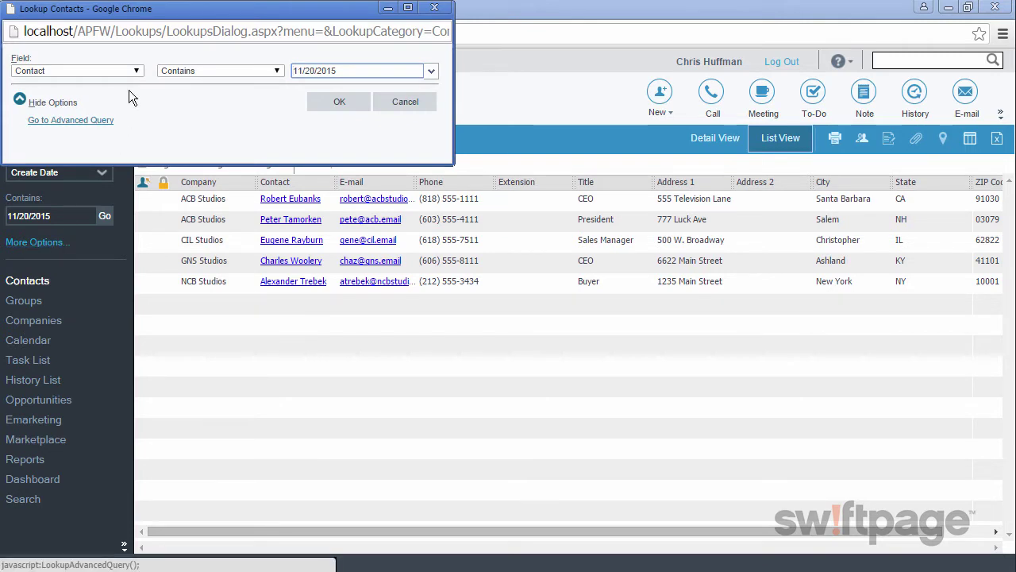
left_click(136, 71)
left_click_drag(136, 111, 137, 125)
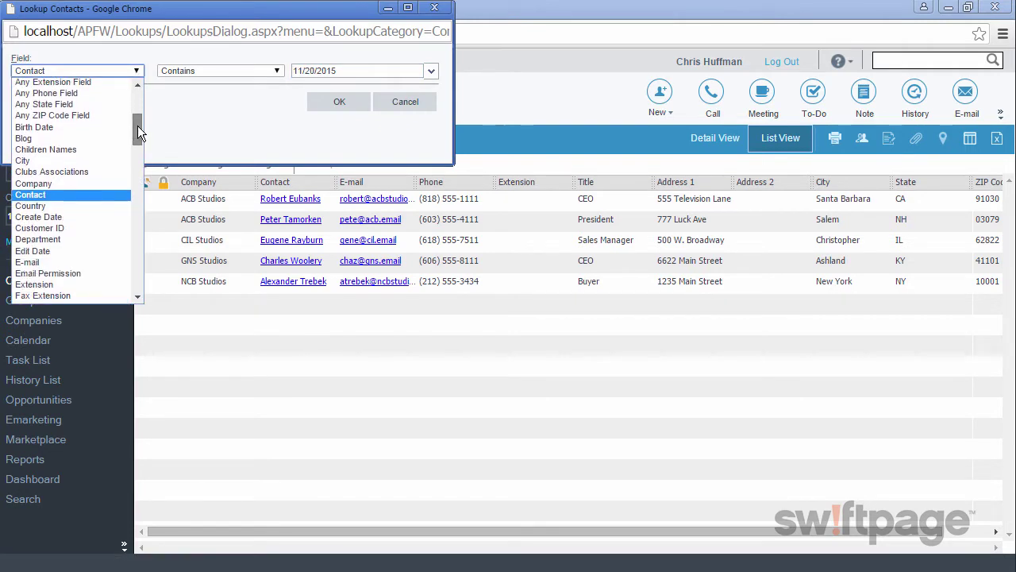
left_click(57, 216)
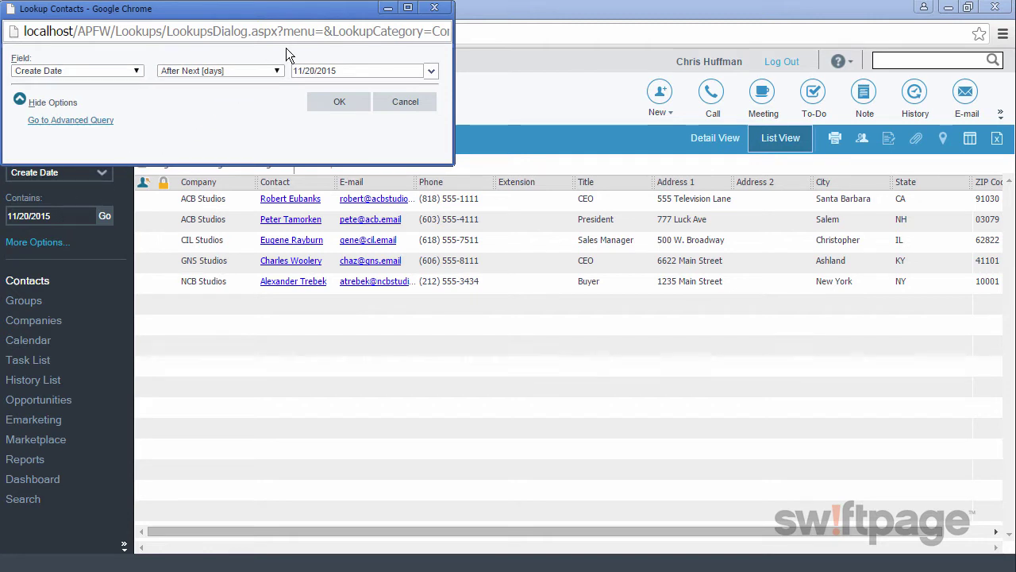
left_click(276, 71)
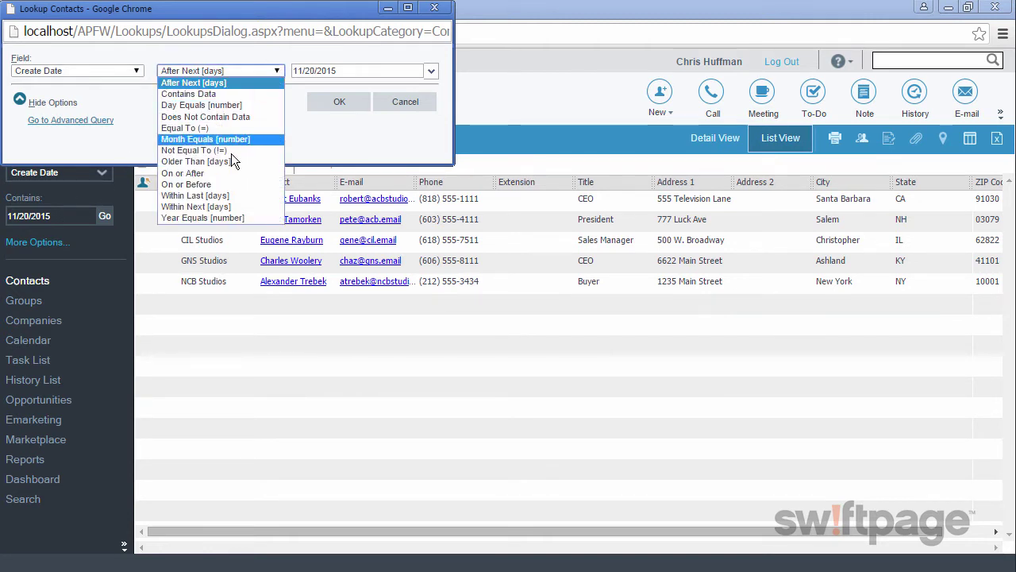
left_click(218, 195)
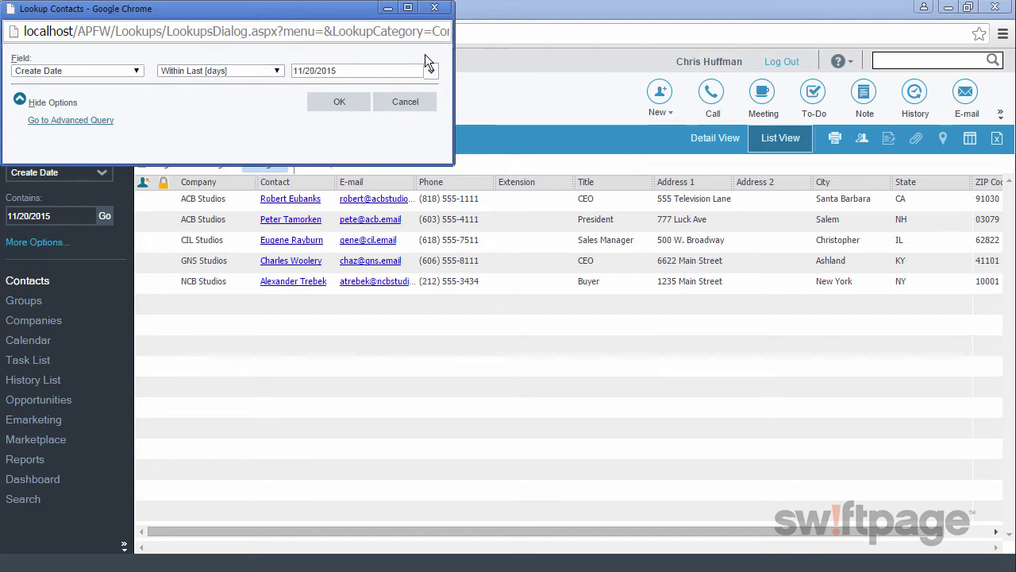
left_click_drag(378, 70, 287, 62)
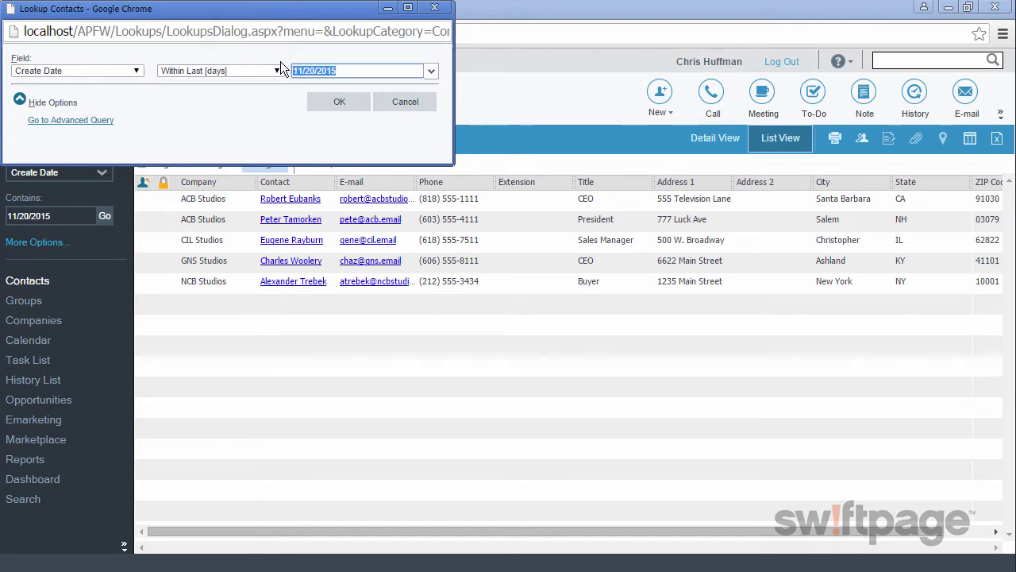
type("30")
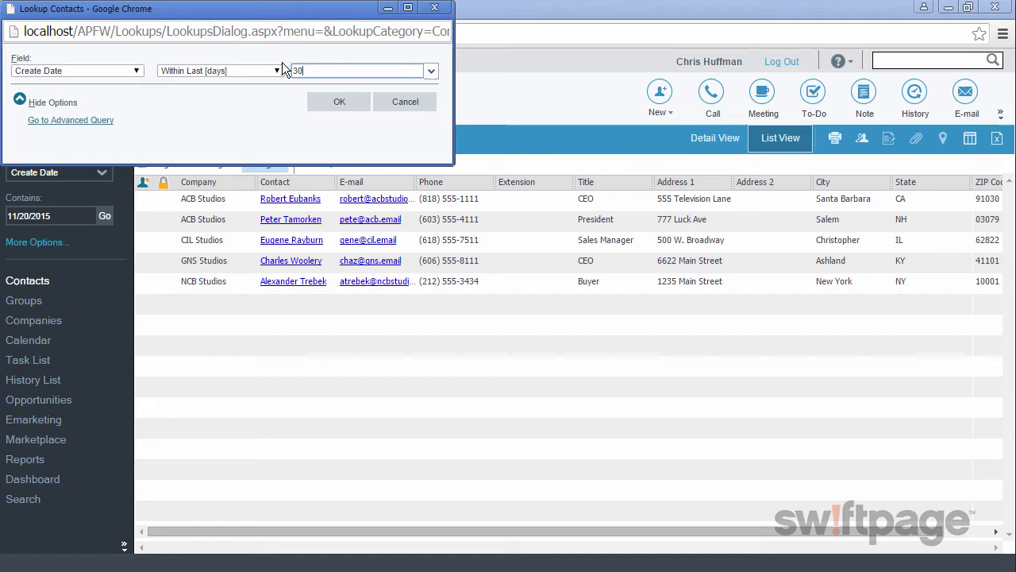
left_click(336, 99)
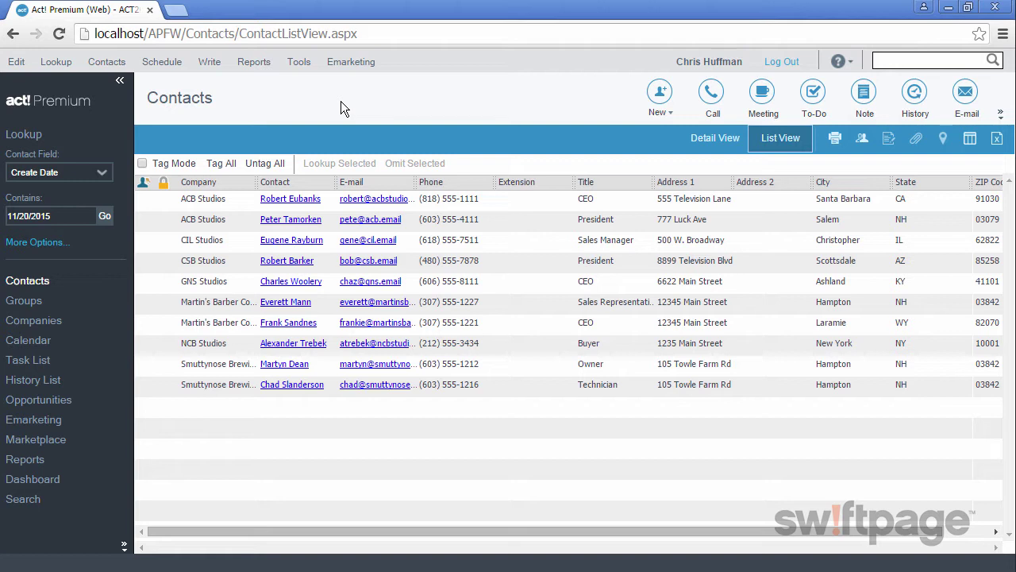
left_click(56, 62)
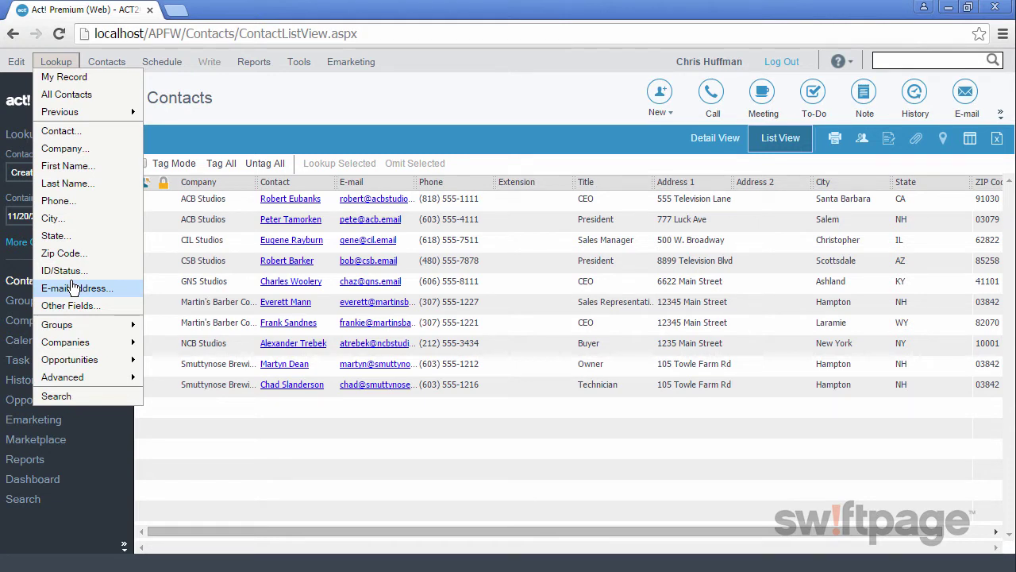
left_click(211, 460)
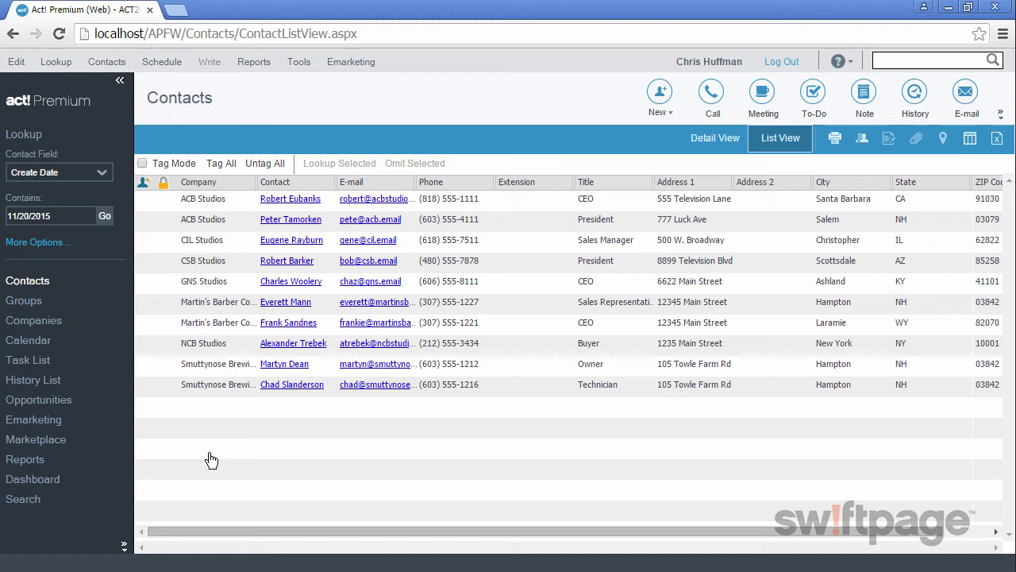
- Start an advanced query for contacts and add the criterion Company Equal To (=) CH TechONE
left_click(53, 67)
mouse_move(70, 384)
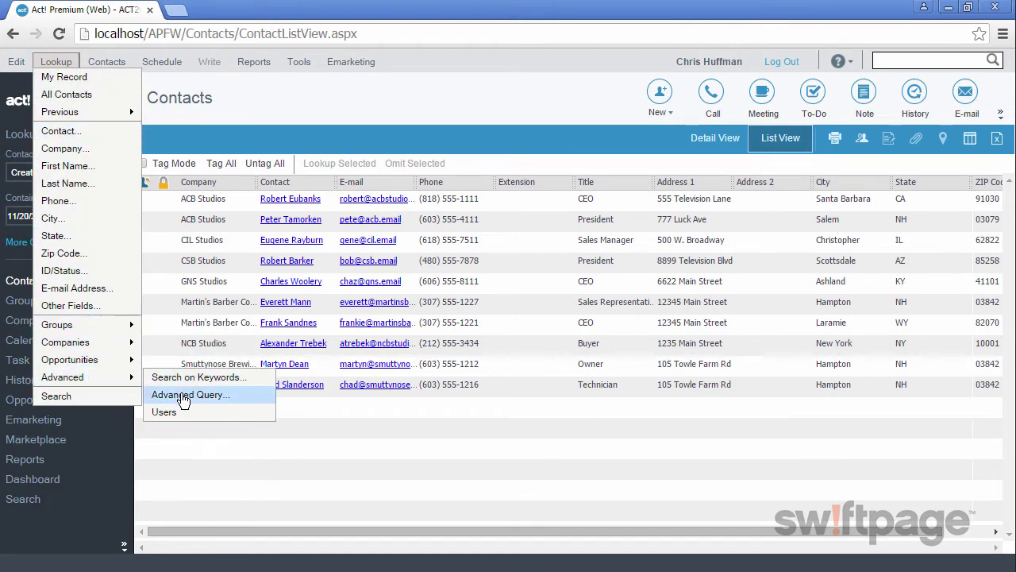
left_click(183, 396)
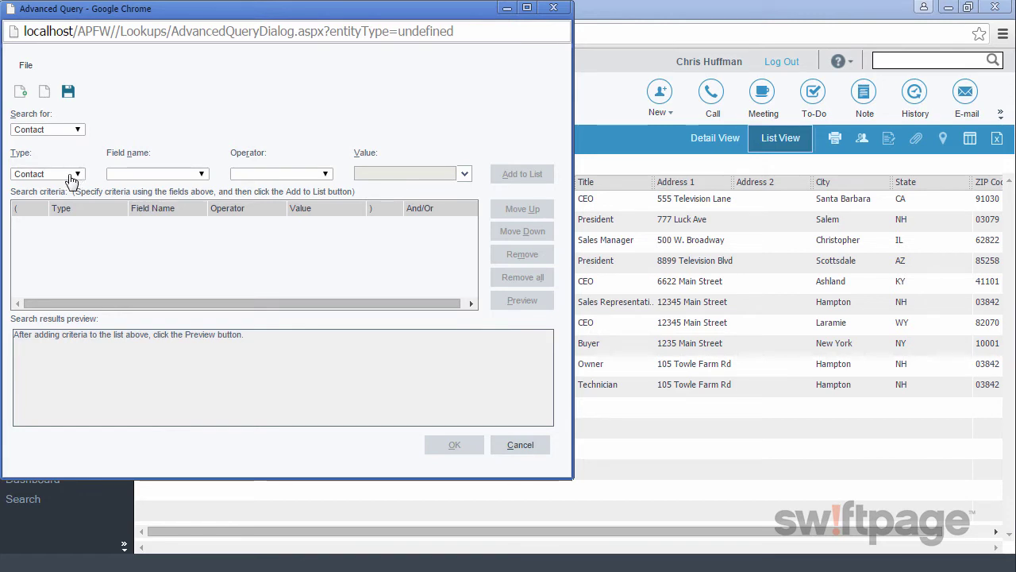
left_click(149, 178)
left_click_drag(226, 215, 232, 238)
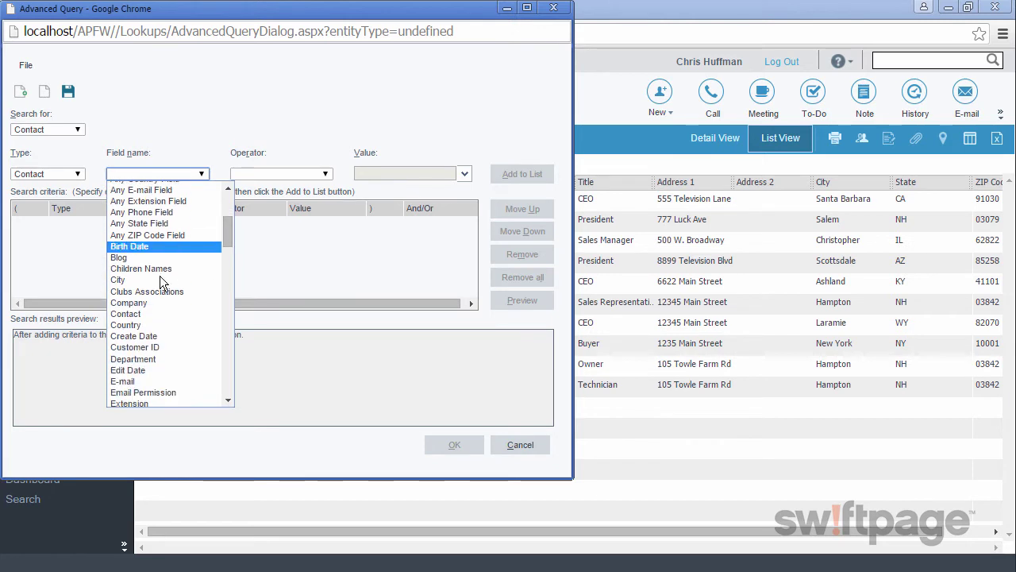
left_click(149, 303)
left_click(291, 173)
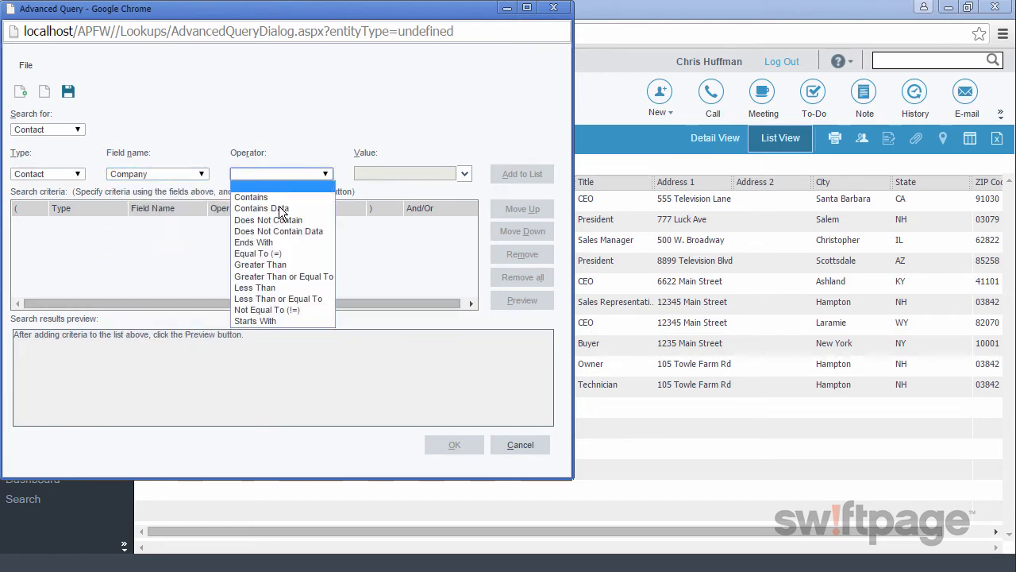
left_click(272, 254)
left_click(393, 175)
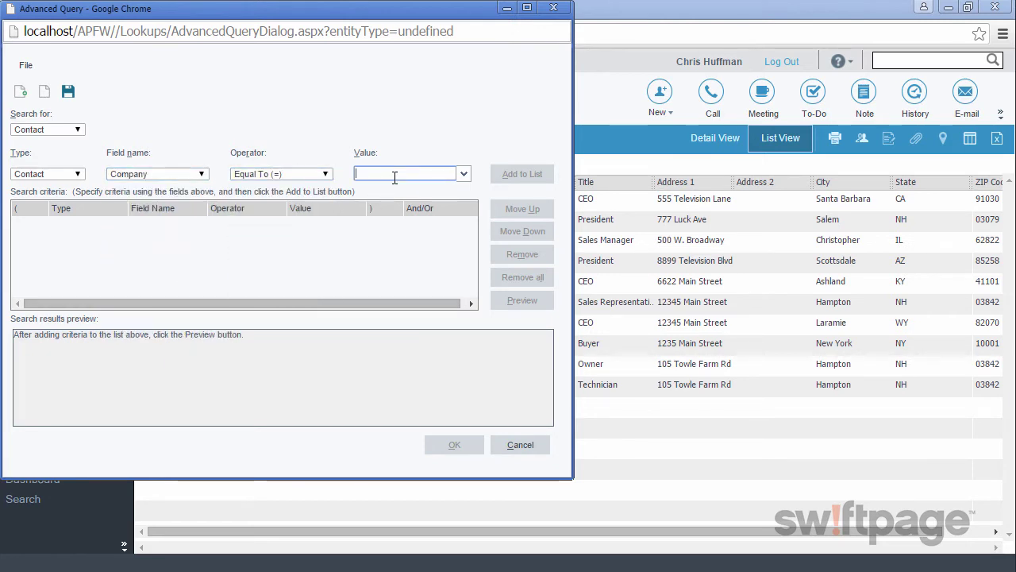
type("CH TechONE")
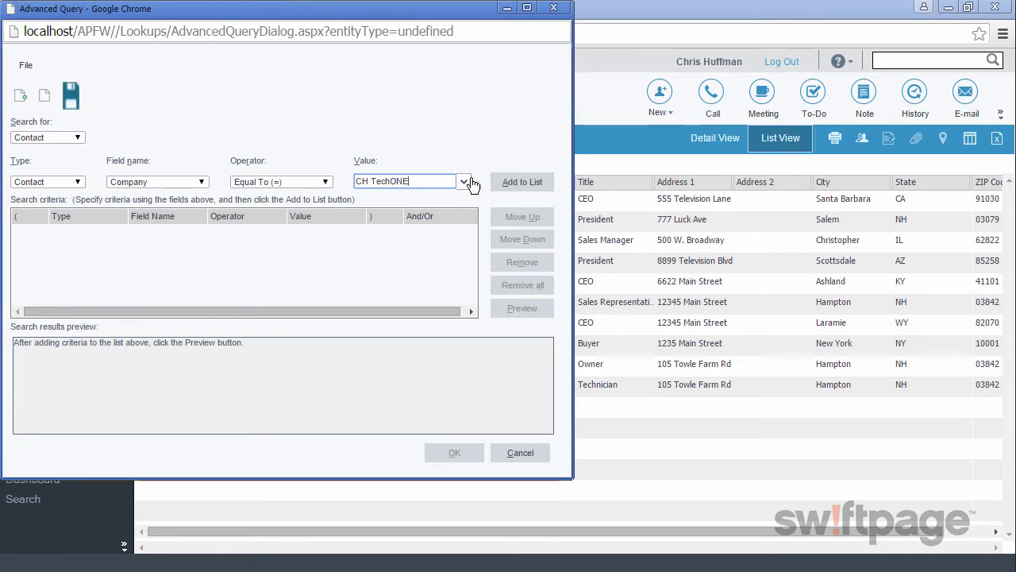
left_click(513, 182)
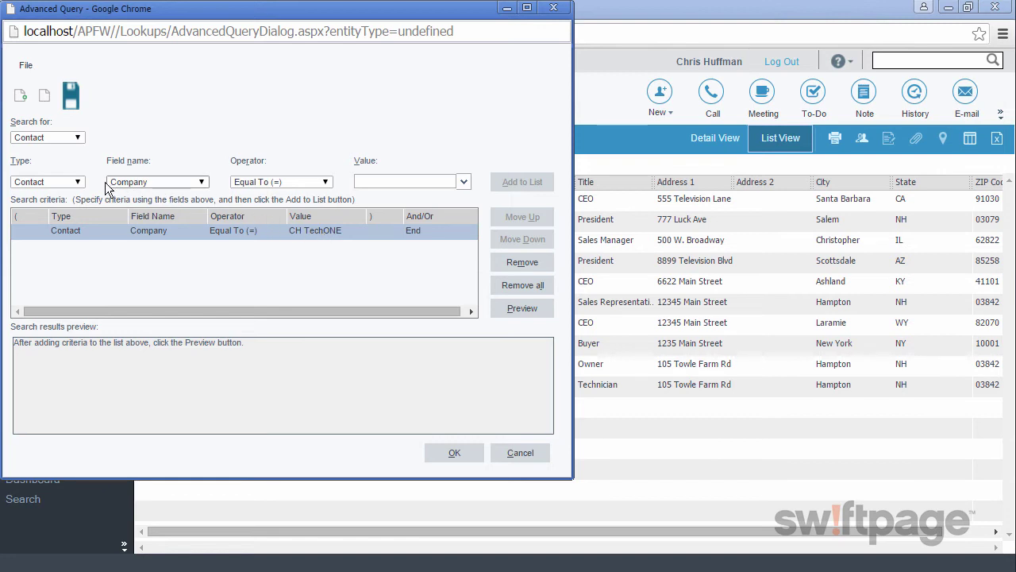
- Add a second criterion, Contact field Contains J, to the query and preview the matching contacts
left_click(200, 185)
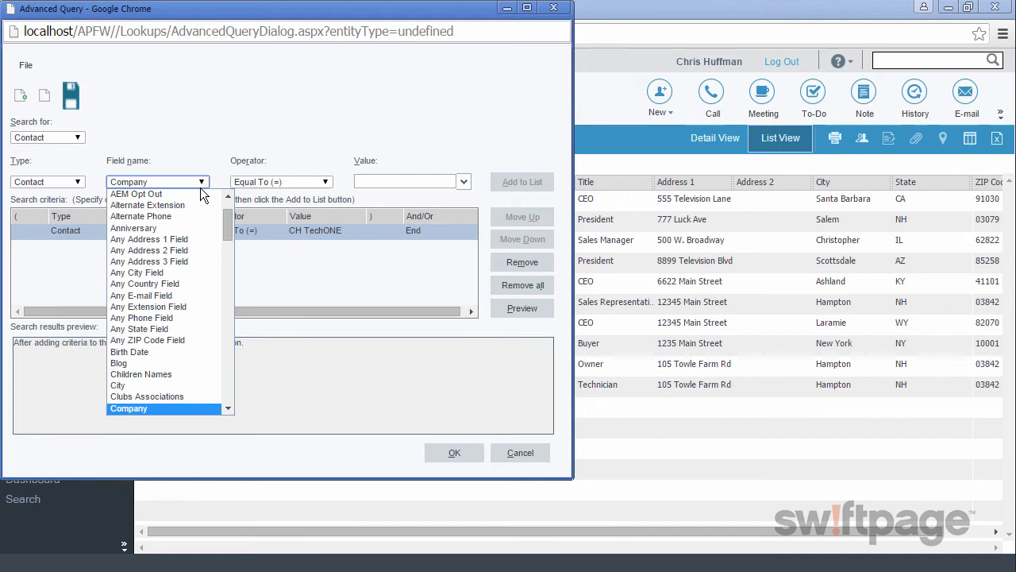
left_click_drag(229, 222, 227, 226)
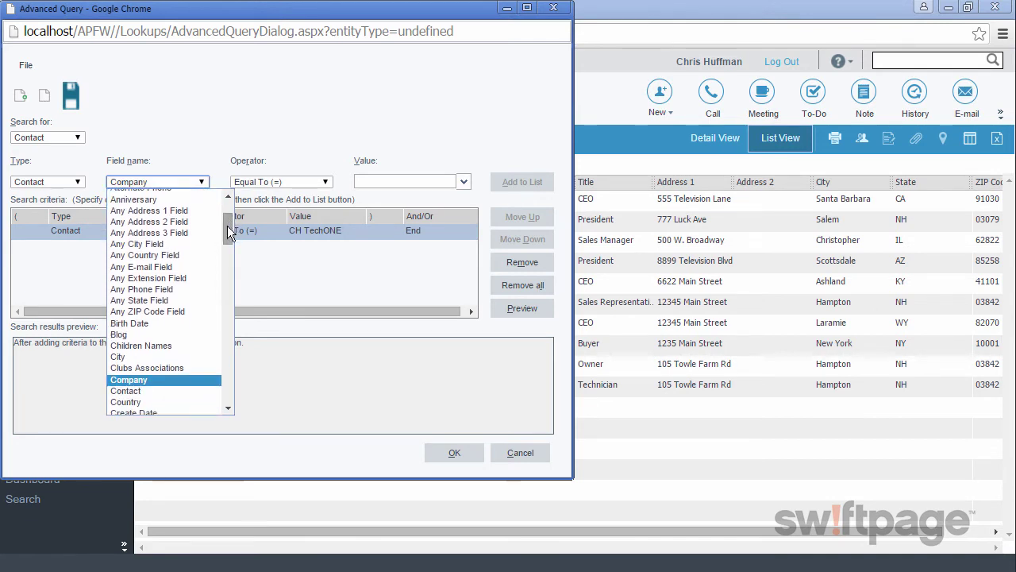
left_click(160, 388)
left_click(324, 182)
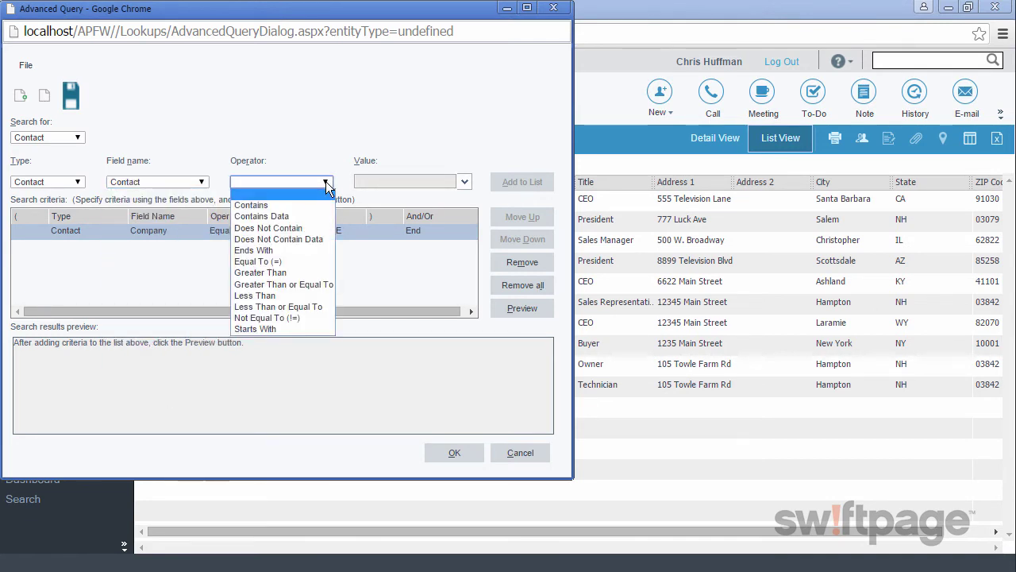
left_click(305, 202)
left_click(400, 180)
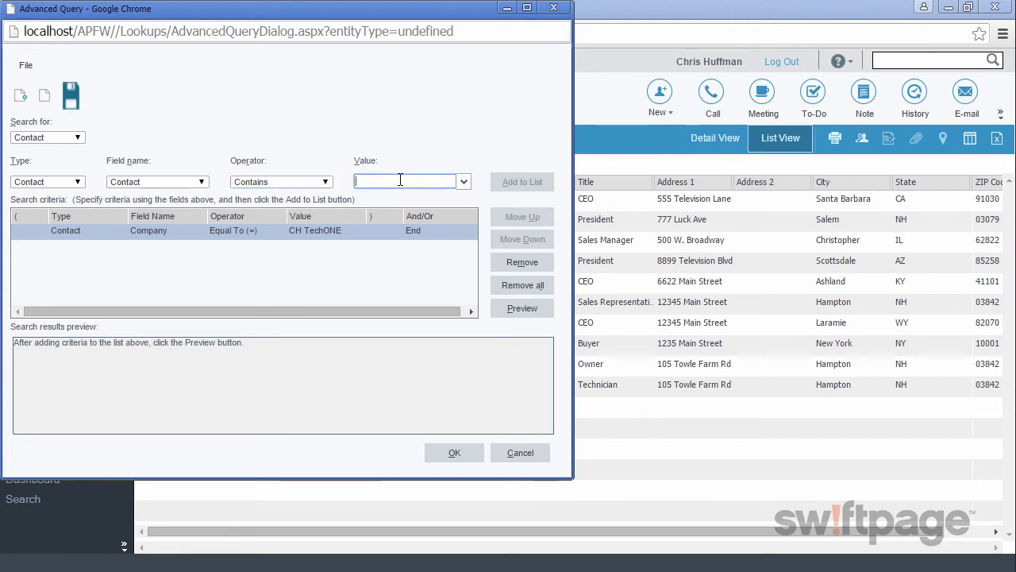
type("J")
left_click(520, 181)
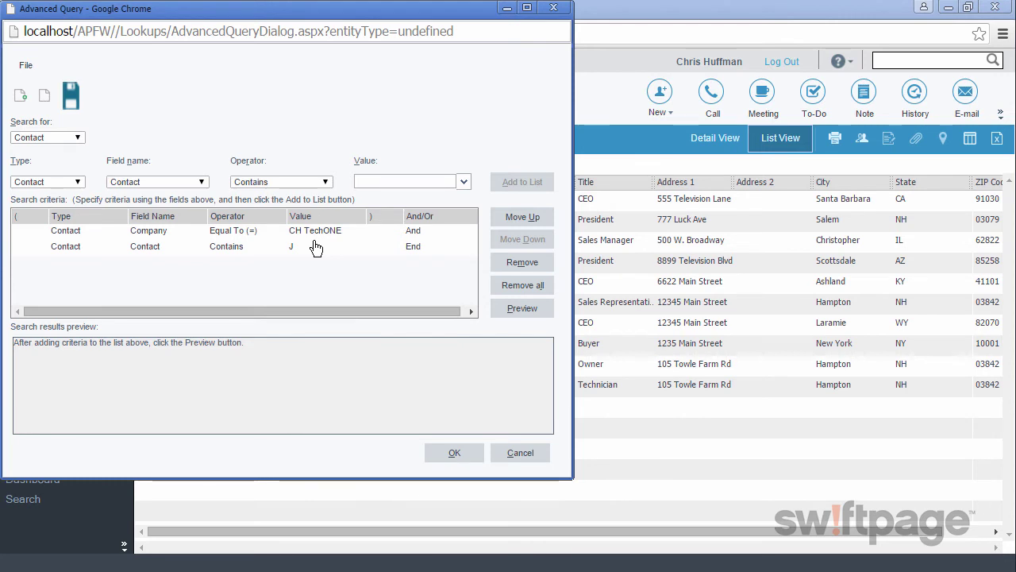
left_click(521, 310)
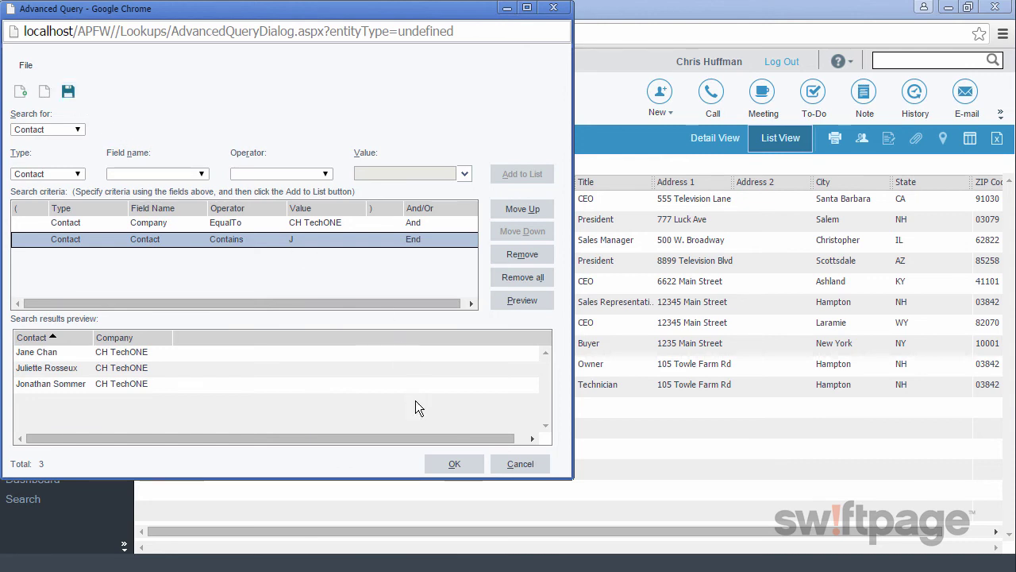
- Run the query without saving it, replacing the current lookup, and show the resulting contacts in detail view
left_click(453, 464)
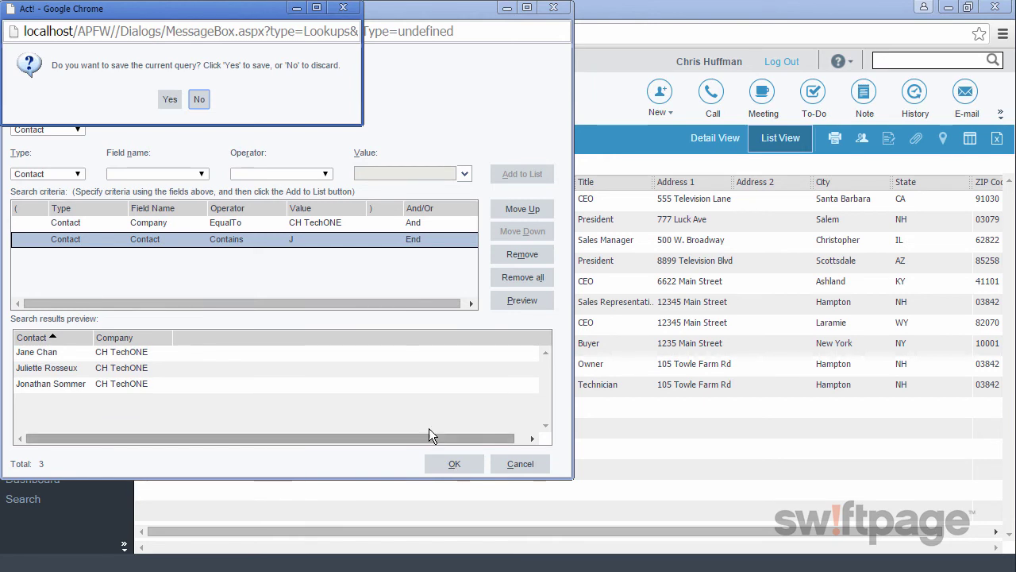
left_click(201, 100)
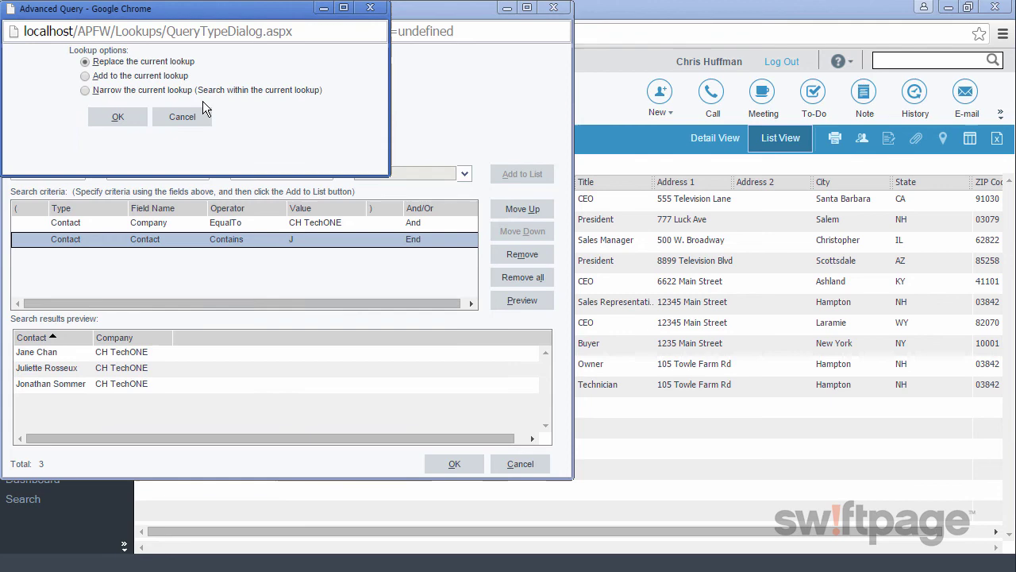
left_click(116, 119)
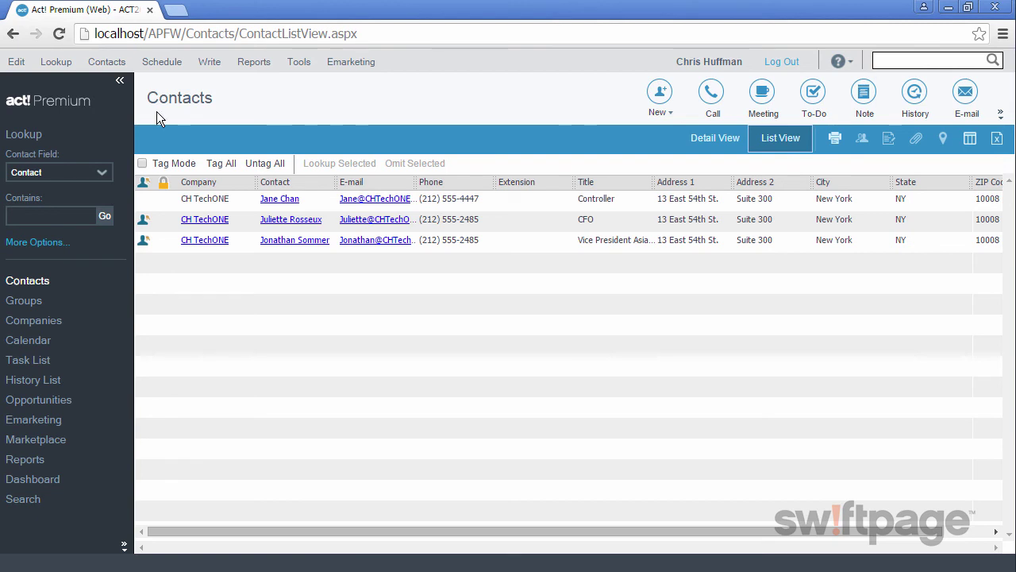
left_click(718, 139)
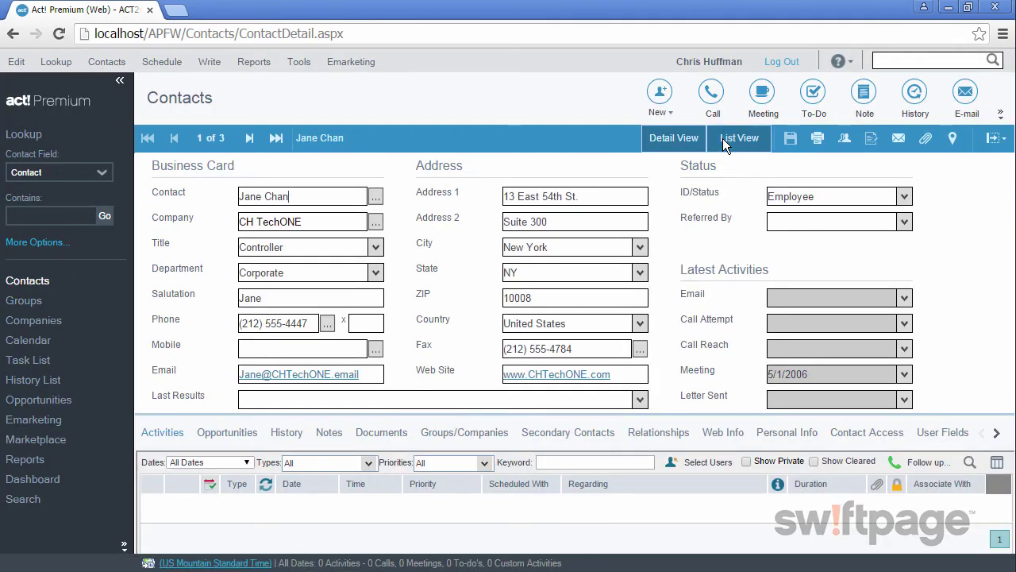